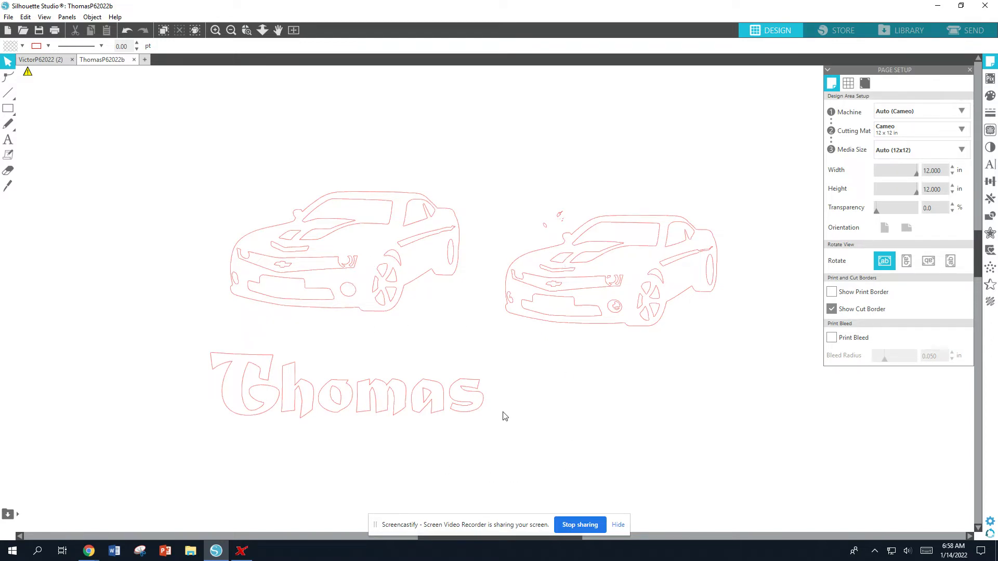
# Move the name text with its car up and to the left, and move the second car to the mat's lower right
pyautogui.click(405, 423)
pyautogui.keyDown('shift'); pyautogui.click(288, 302); pyautogui.keyUp('shift')
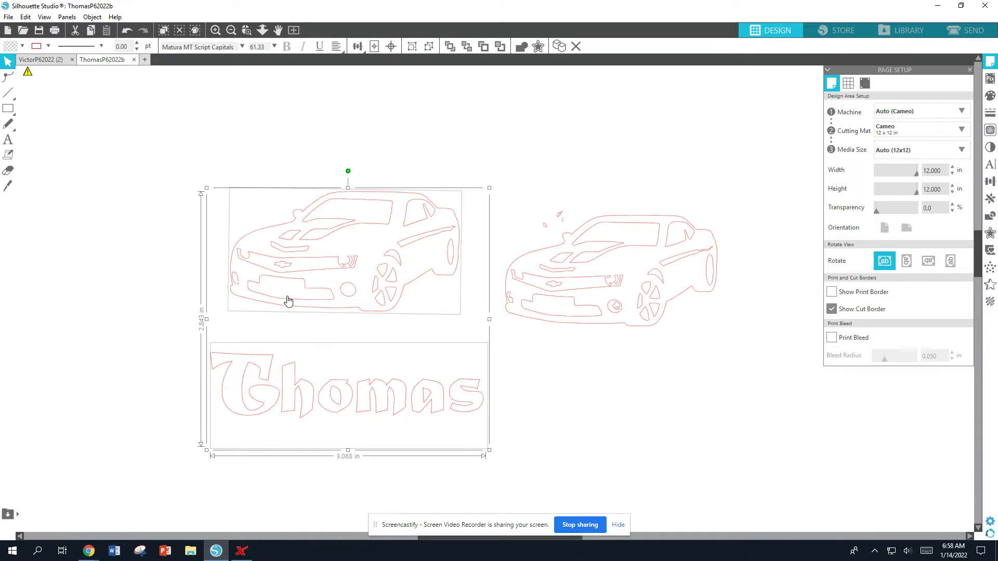
pyautogui.moveTo(385, 308); pyautogui.dragTo(294, 275)
pyautogui.moveTo(430, 197); pyautogui.dragTo(720, 442)
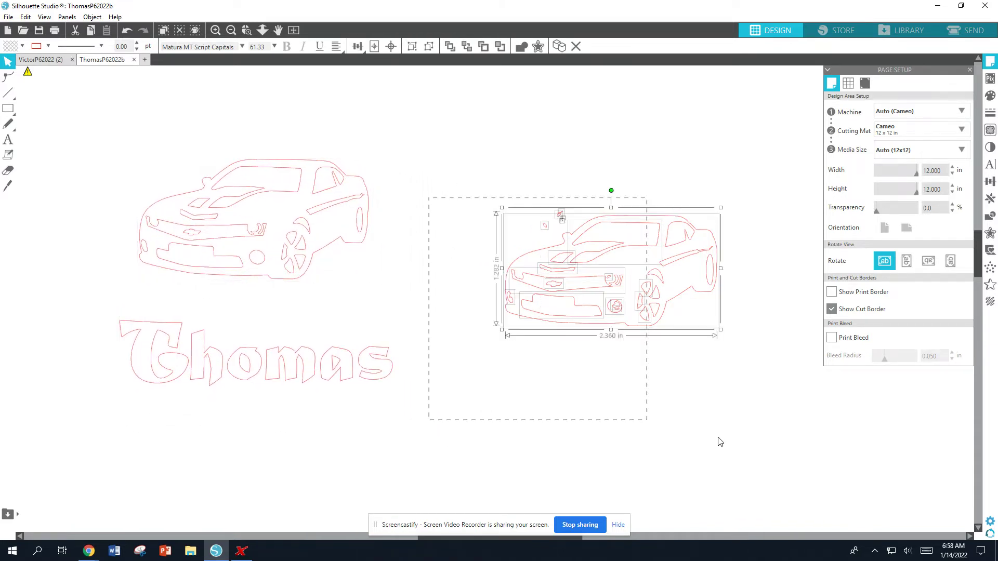
pyautogui.moveTo(594, 318); pyautogui.dragTo(894, 488)
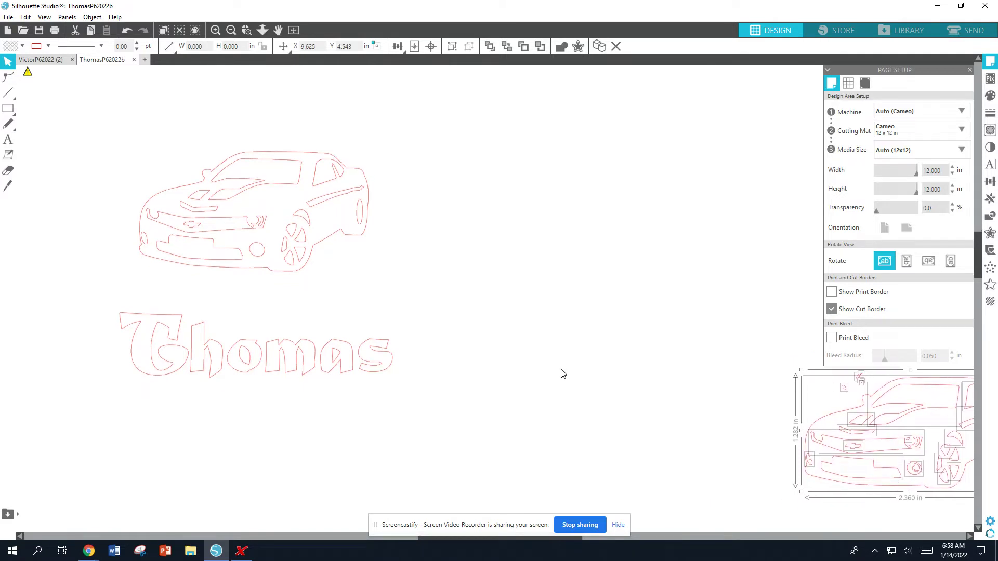
# Move the car down so it sits just above the name text
pyautogui.scroll(-2, 546, 353)
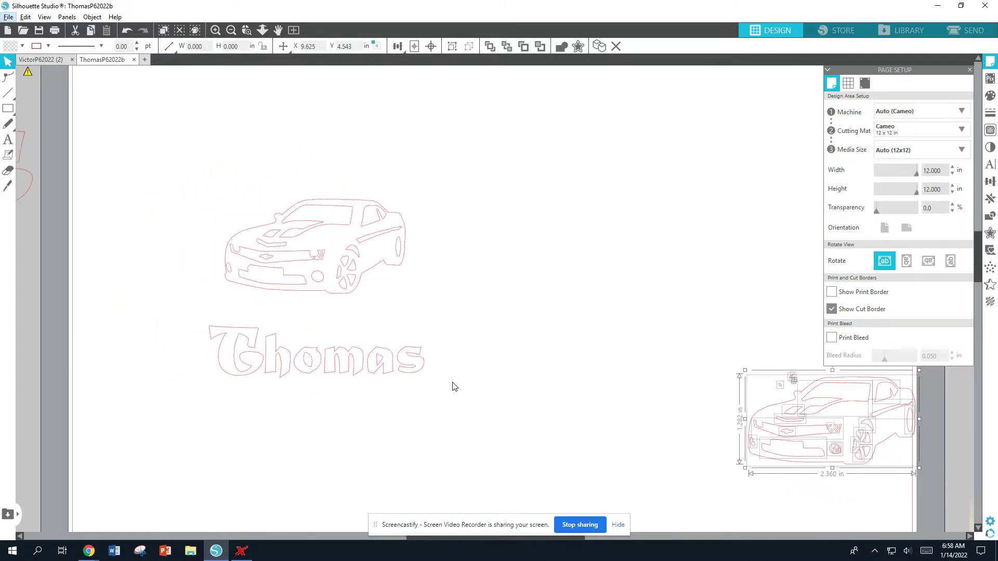
pyautogui.click(382, 259)
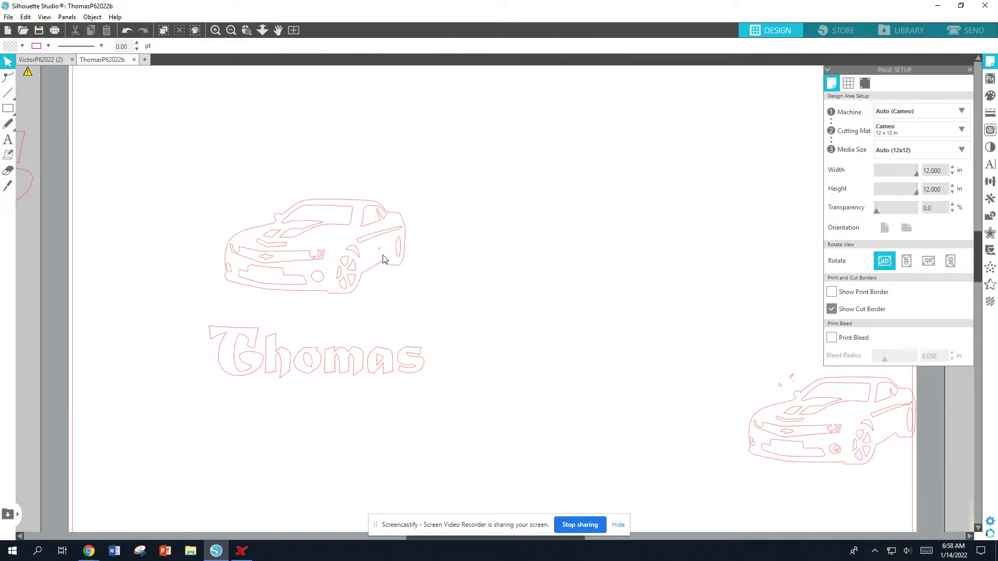
pyautogui.moveTo(354, 215); pyautogui.dragTo(354, 242)
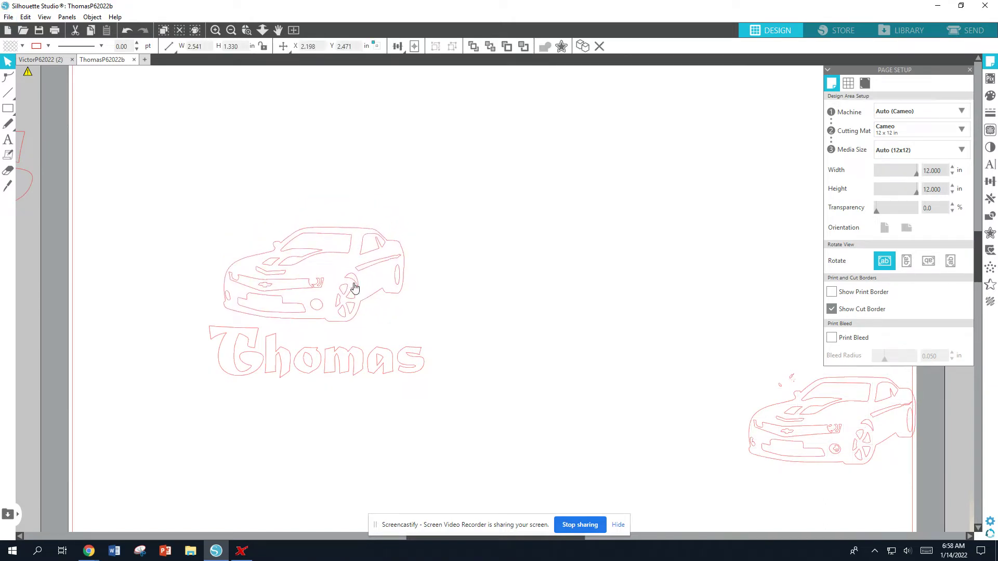
pyautogui.click(248, 322)
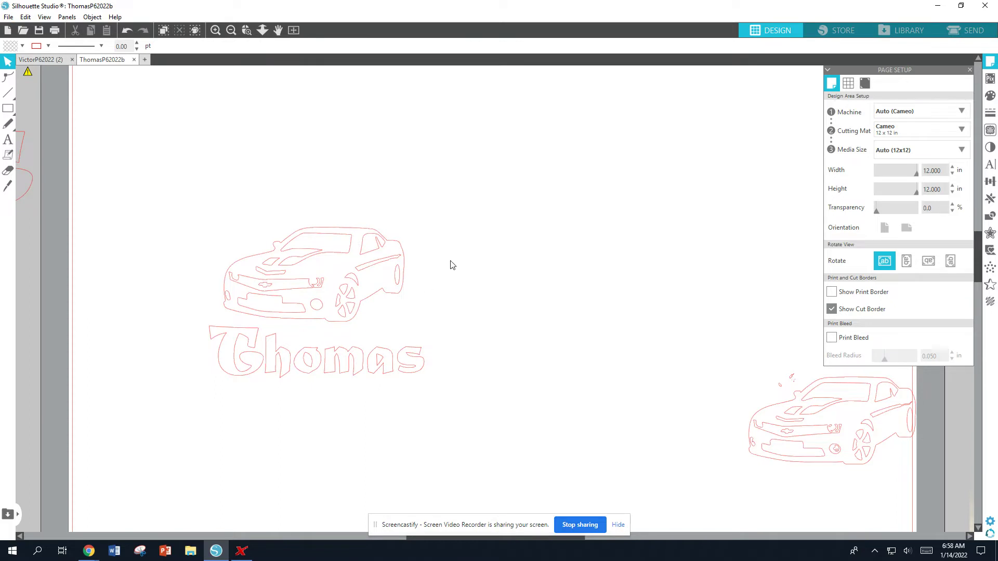
# Rotate the car above the name text slightly clockwise
pyautogui.click(405, 282)
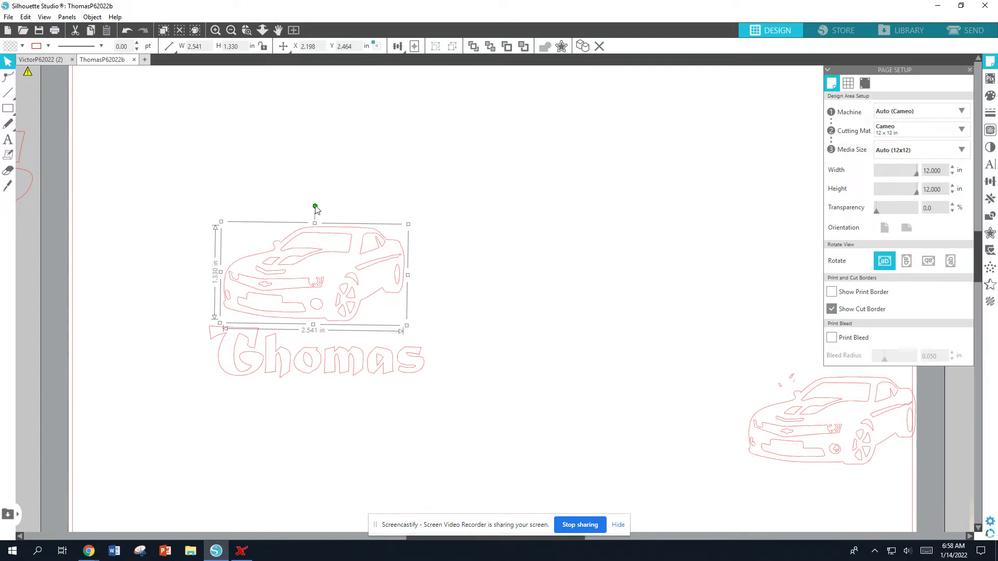
pyautogui.moveTo(315, 207); pyautogui.dragTo(324, 214)
pyautogui.click(322, 264)
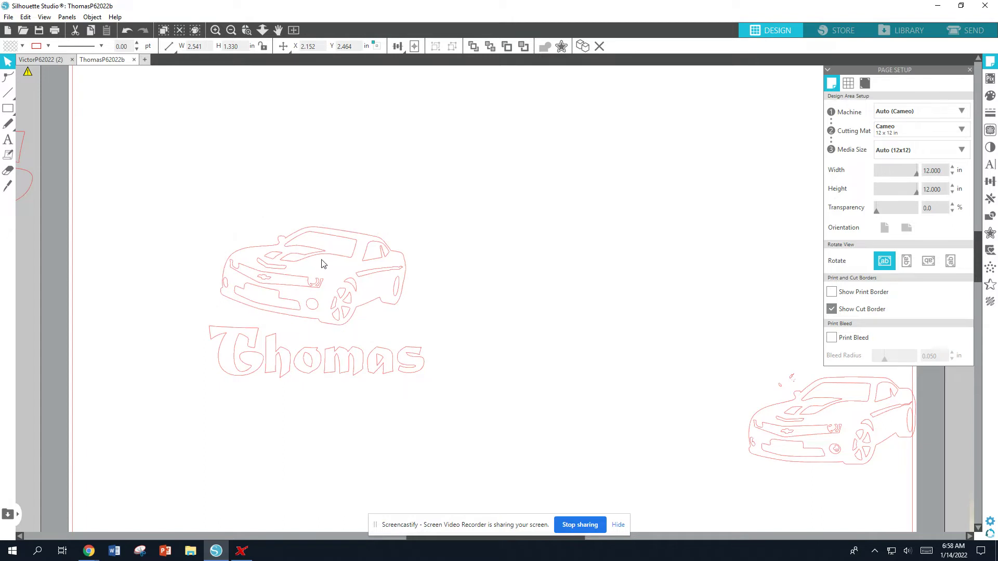
# Try the tilted car below the name text and move it back above the name
pyautogui.moveTo(322, 263); pyautogui.dragTo(320, 416)
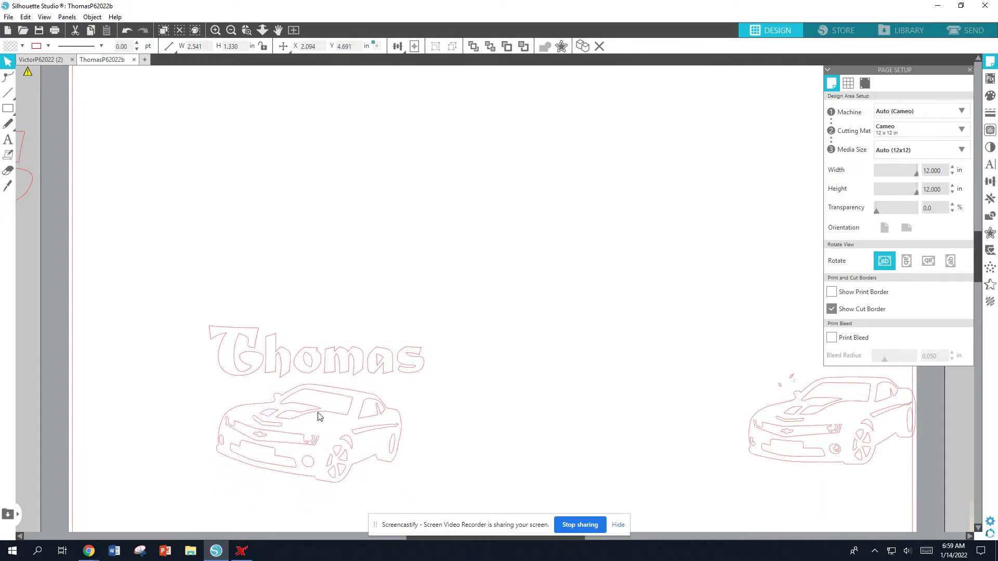
pyautogui.click(317, 424)
pyautogui.moveTo(316, 420); pyautogui.dragTo(316, 265)
# Rotate the car back counterclockwise until it is roughly level above the name text
pyautogui.click(402, 238)
pyautogui.click(333, 294)
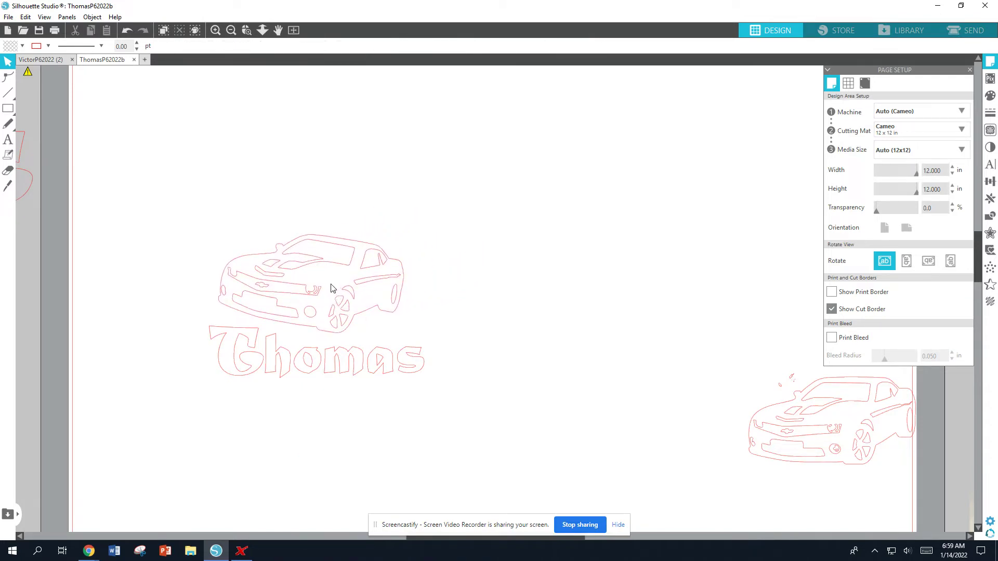
pyautogui.click(341, 272)
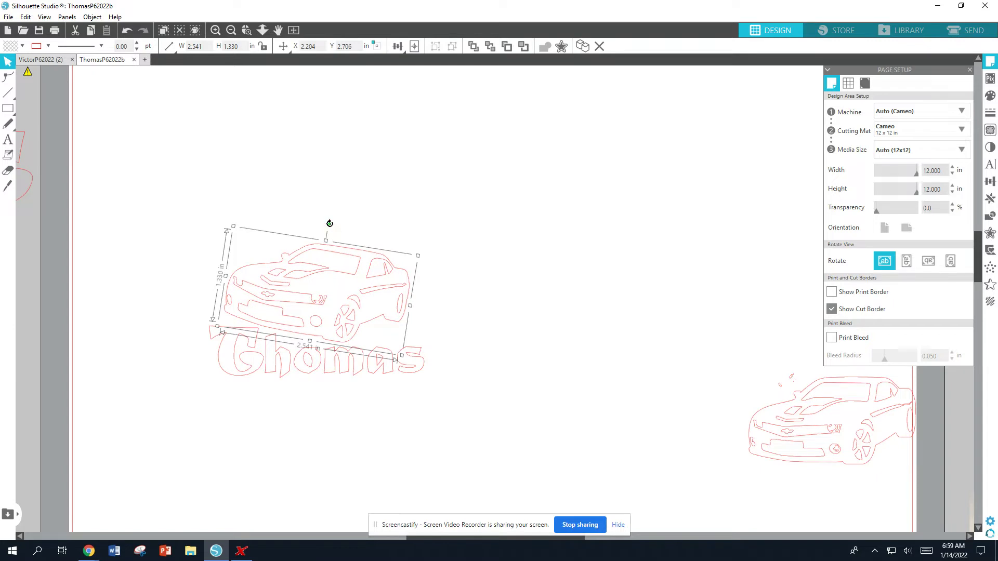
pyautogui.moveTo(327, 224); pyautogui.dragTo(320, 224)
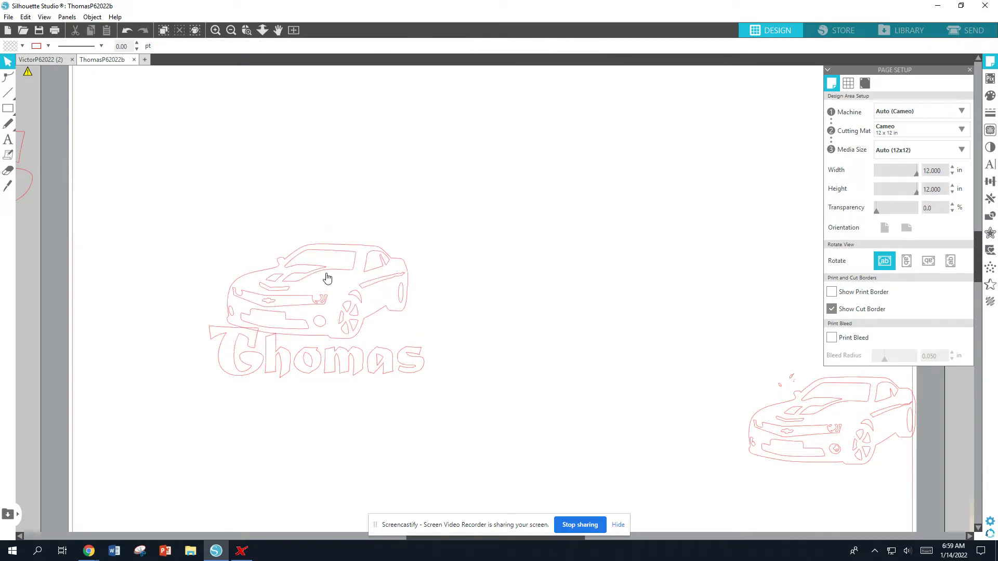
# Move the car clear of the name text and draw an ellipse about 2.82 × 2.39 in around it
pyautogui.moveTo(325, 276); pyautogui.dragTo(421, 265)
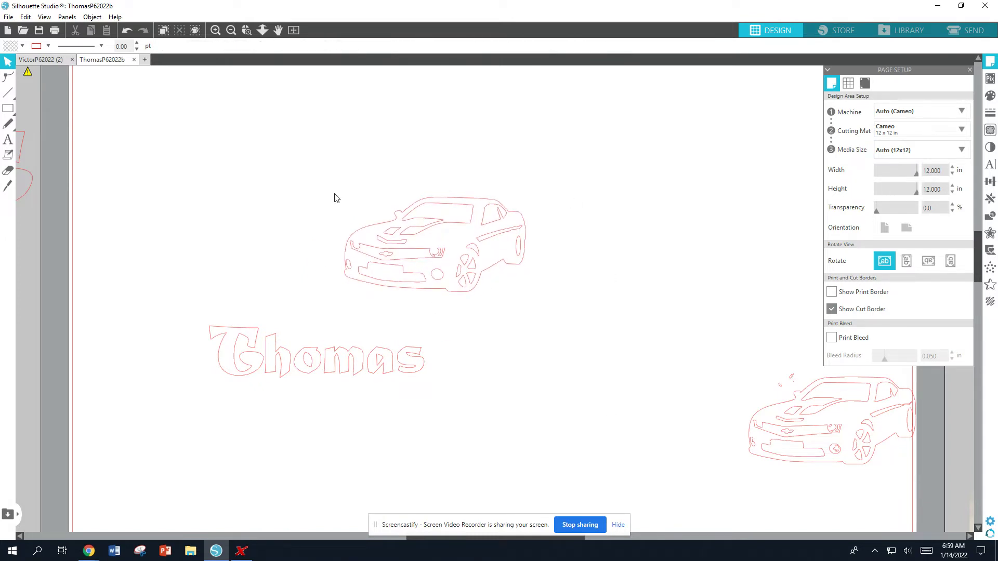
pyautogui.moveTo(11, 129)
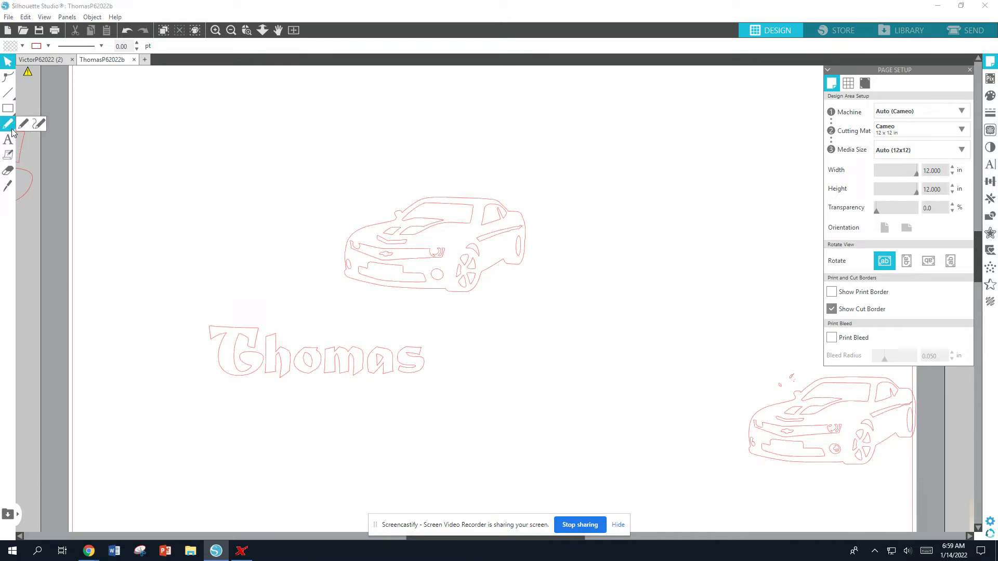
pyautogui.click(23, 108)
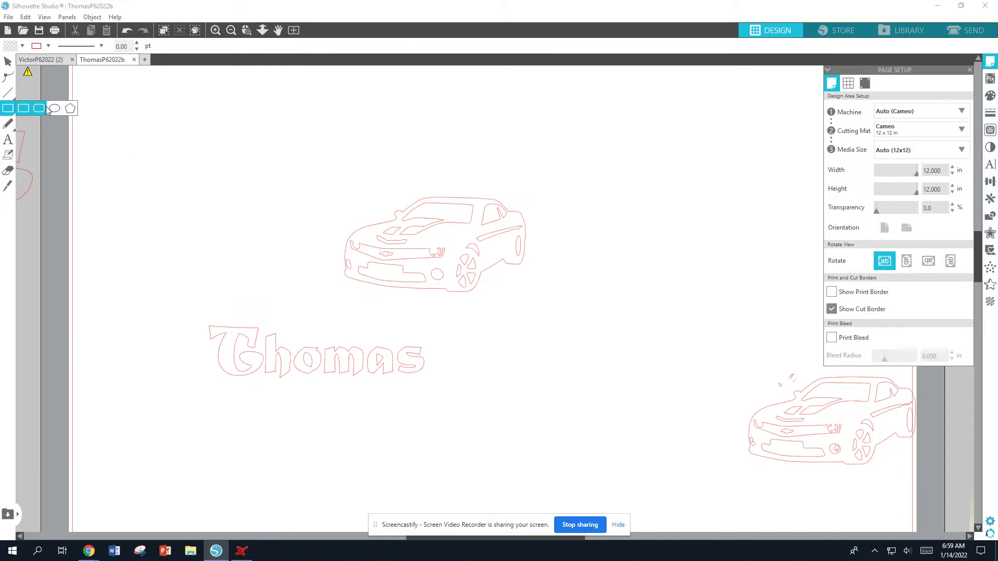
pyautogui.click(50, 108)
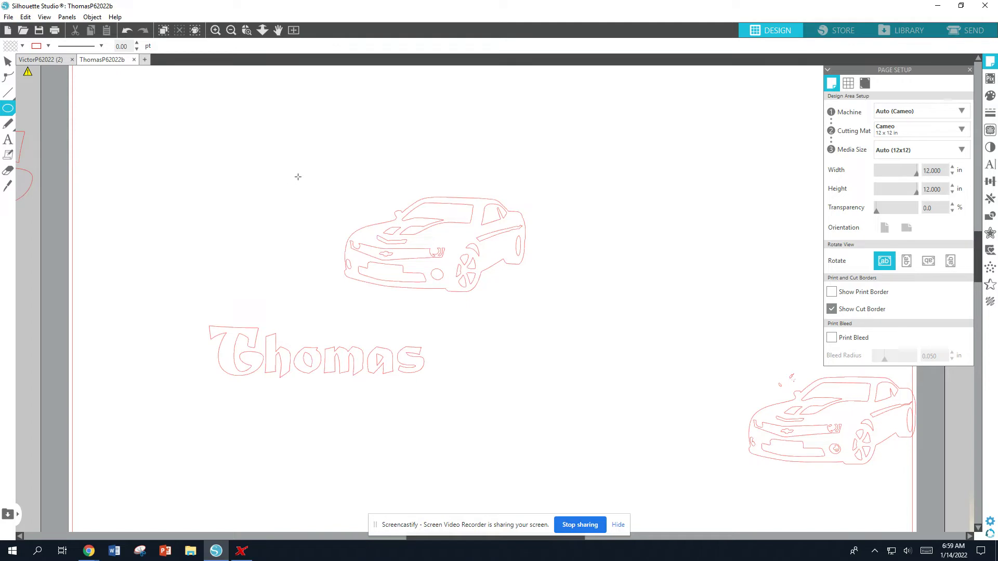
pyautogui.moveTo(332, 155); pyautogui.dragTo(531, 329)
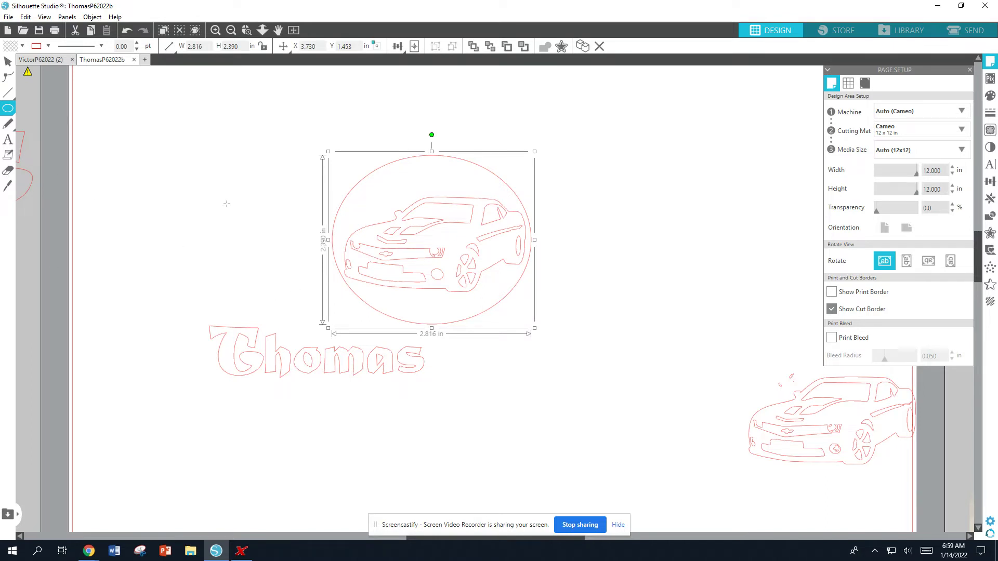
# Stretch the ellipse around the car to a width of about 3.87 in and flatten it to a height of 2.00 in
pyautogui.click(8, 62)
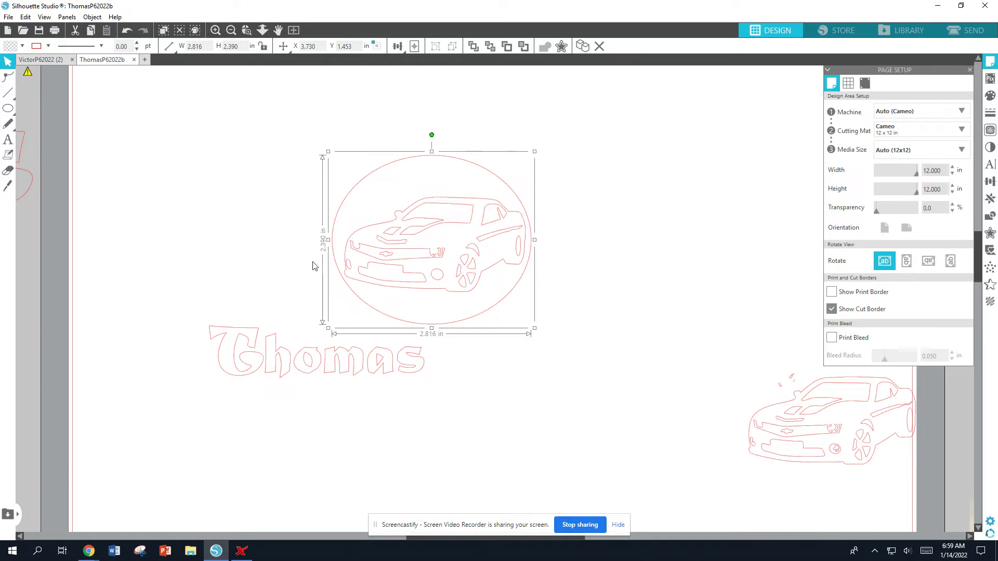
pyautogui.moveTo(325, 242); pyautogui.dragTo(313, 242)
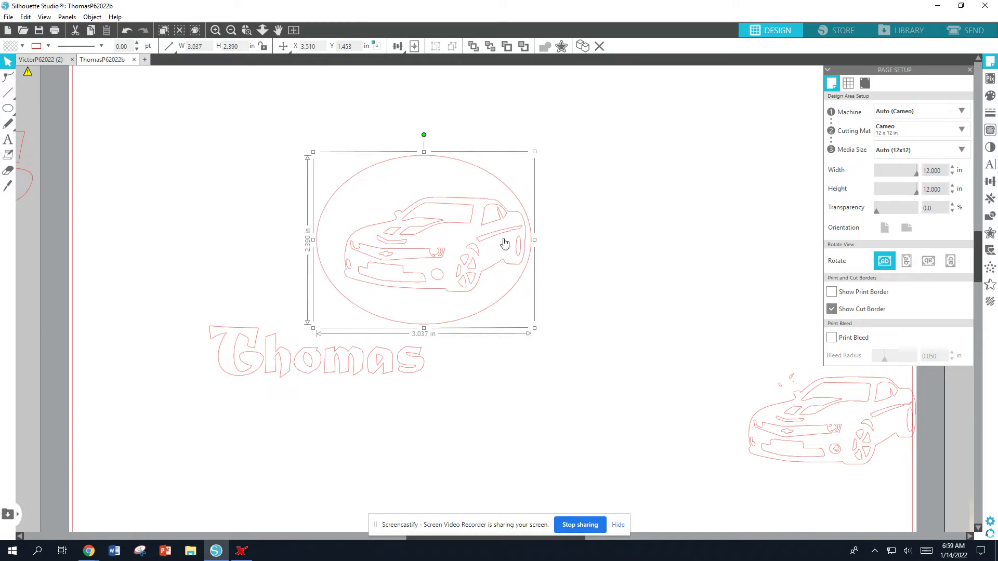
pyautogui.moveTo(534, 239); pyautogui.dragTo(594, 240)
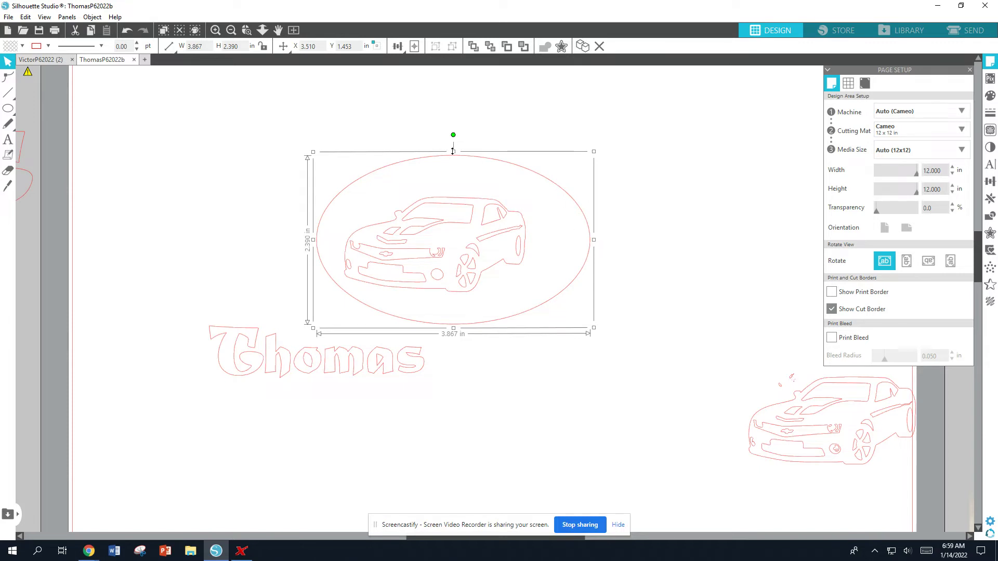
pyautogui.moveTo(453, 151); pyautogui.dragTo(453, 179)
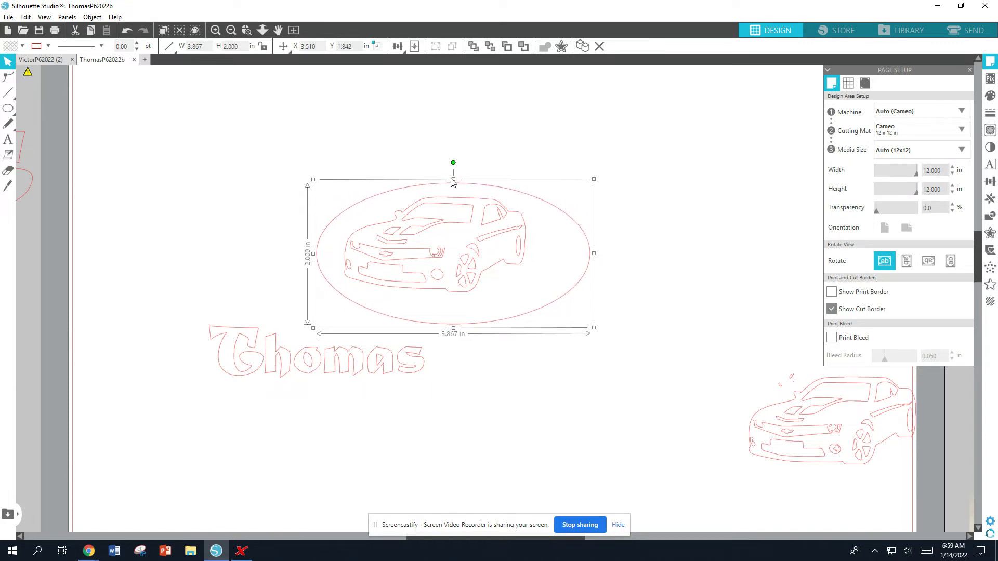
# Fit the name text to the ellipse's upper edge above the car and offset it slightly outward from the path
pyautogui.click(226, 374)
pyautogui.doubleClick(221, 370)
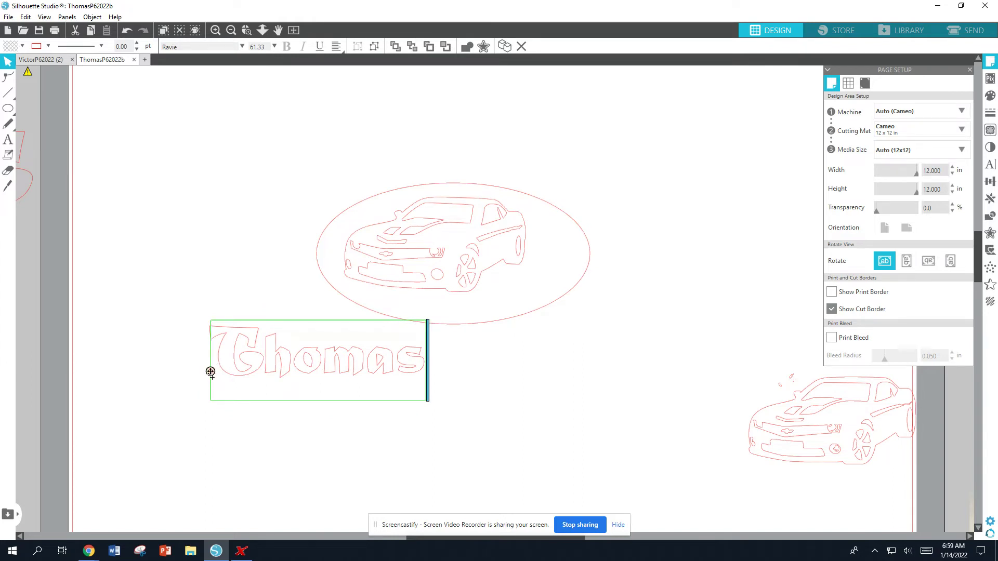
pyautogui.moveTo(210, 372); pyautogui.dragTo(346, 214)
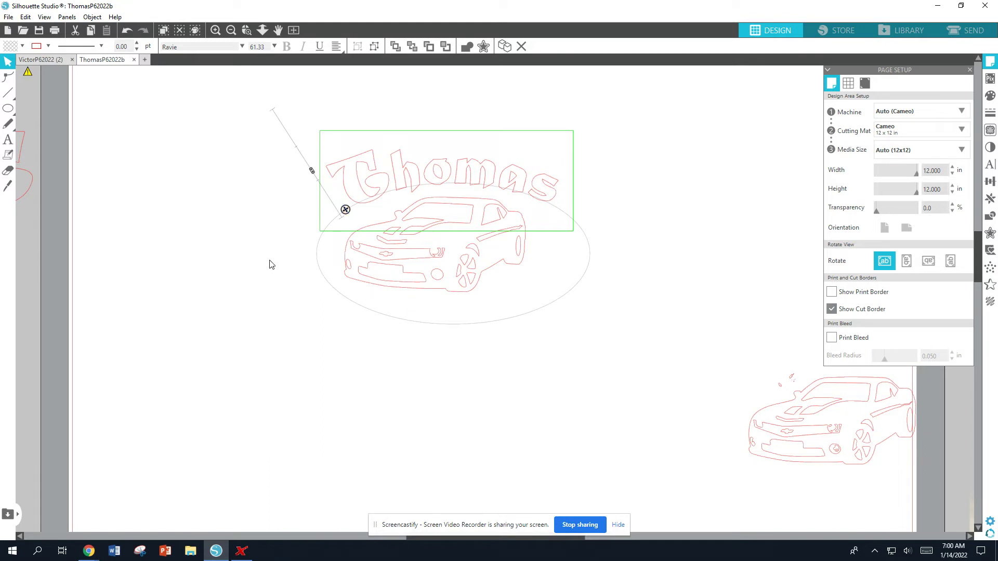
pyautogui.moveTo(314, 172)
pyautogui.mouseDown()
pyautogui.moveTo(314, 180)
pyautogui.moveTo(295, 143)
pyautogui.moveTo(307, 173)
pyautogui.mouseUp()
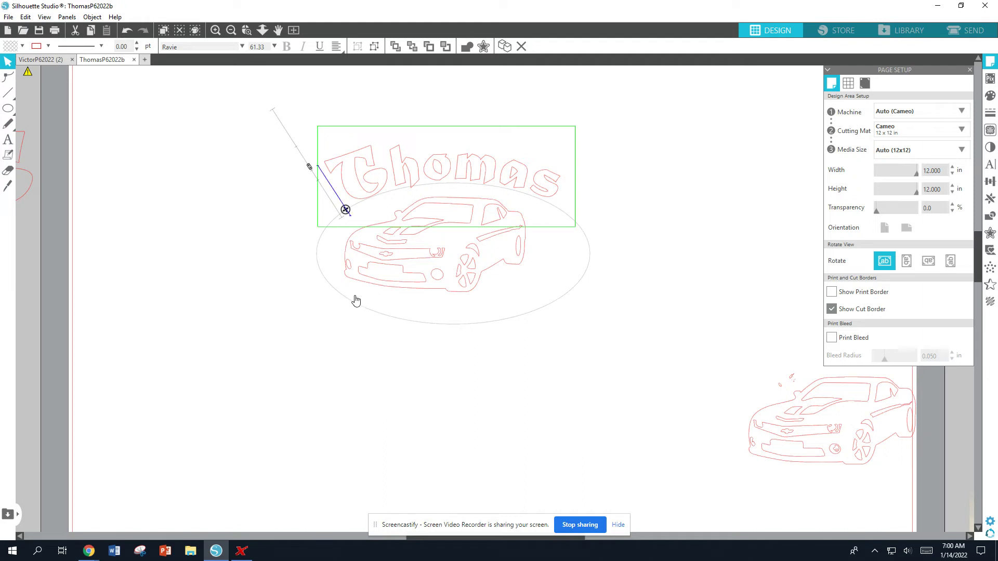
pyautogui.click(334, 336)
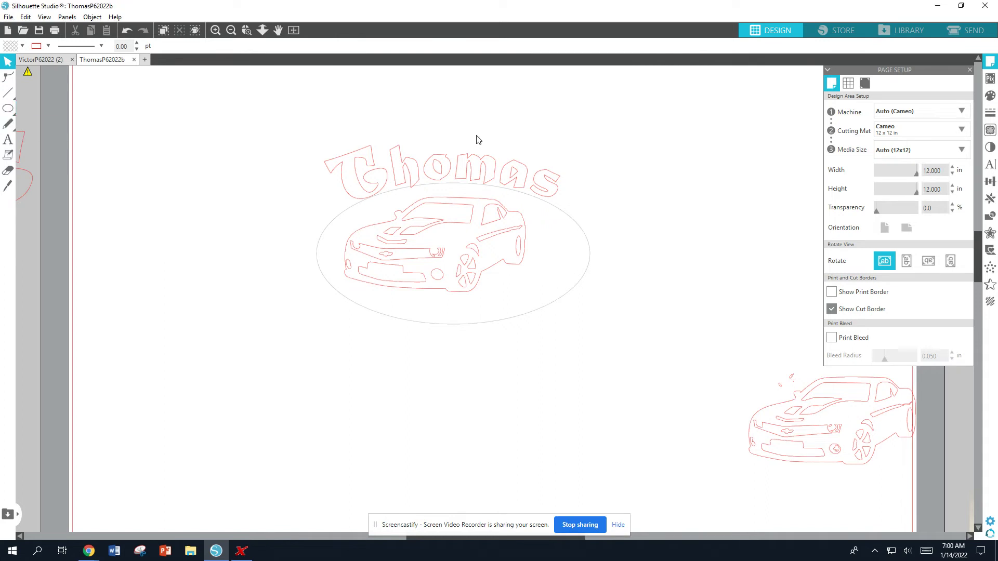
# Draw a larger outer ellipse about 4.92 × 2.86 in around the car and its text path
pyautogui.click(9, 114)
pyautogui.moveTo(287, 148); pyautogui.dragTo(638, 354)
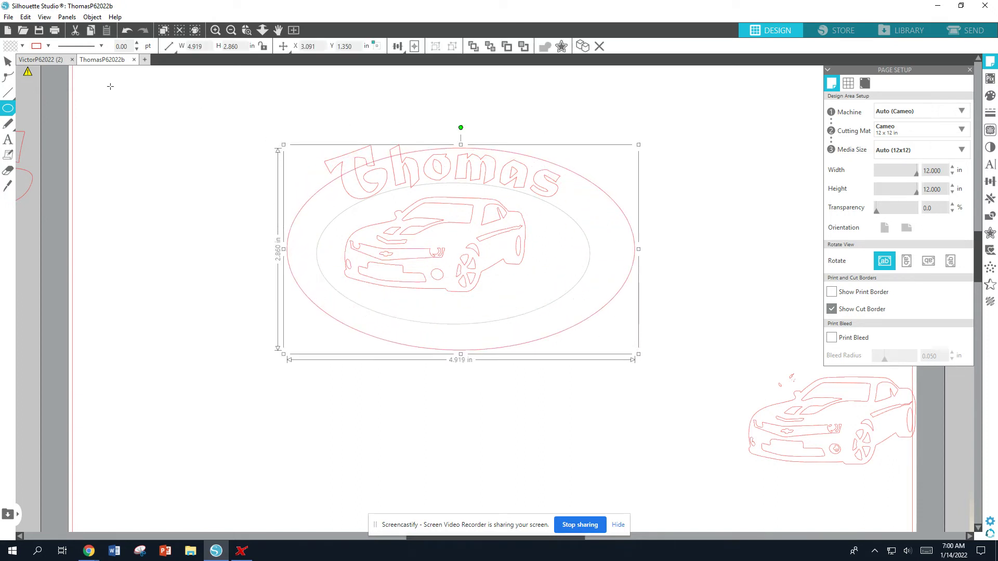
pyautogui.click(8, 61)
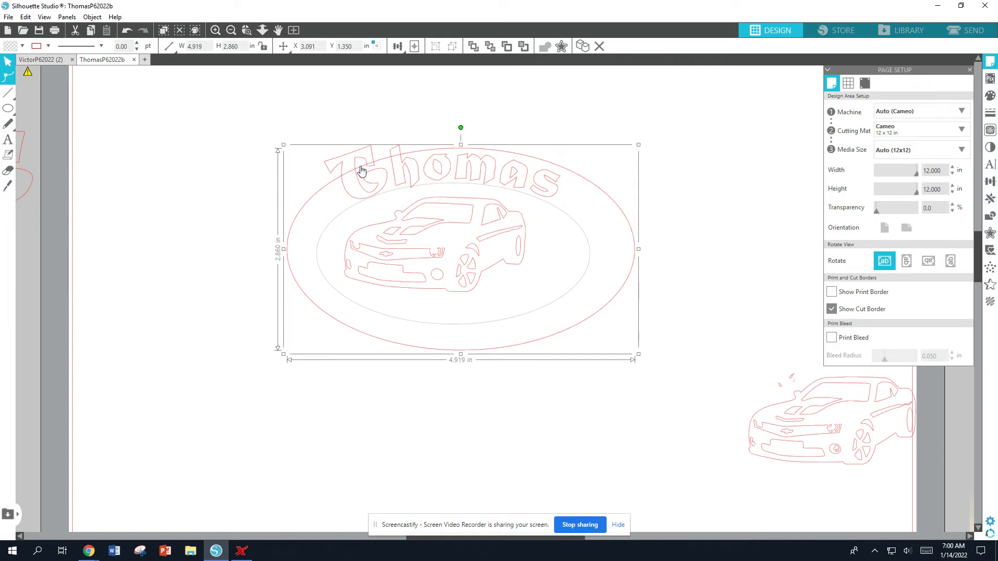
pyautogui.moveTo(341, 178); pyautogui.dragTo(322, 158)
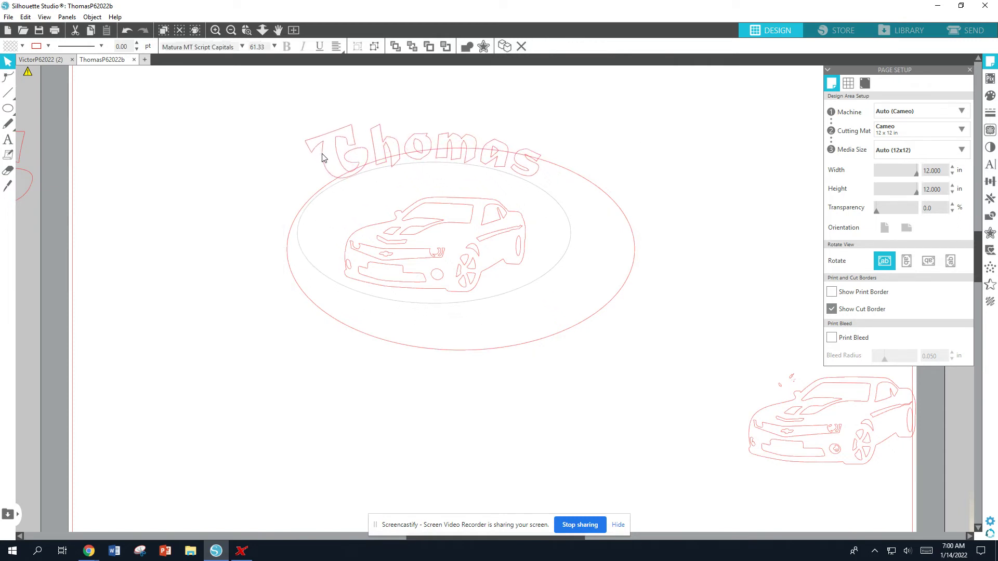
pyautogui.hotkey('ctrl', 'z')
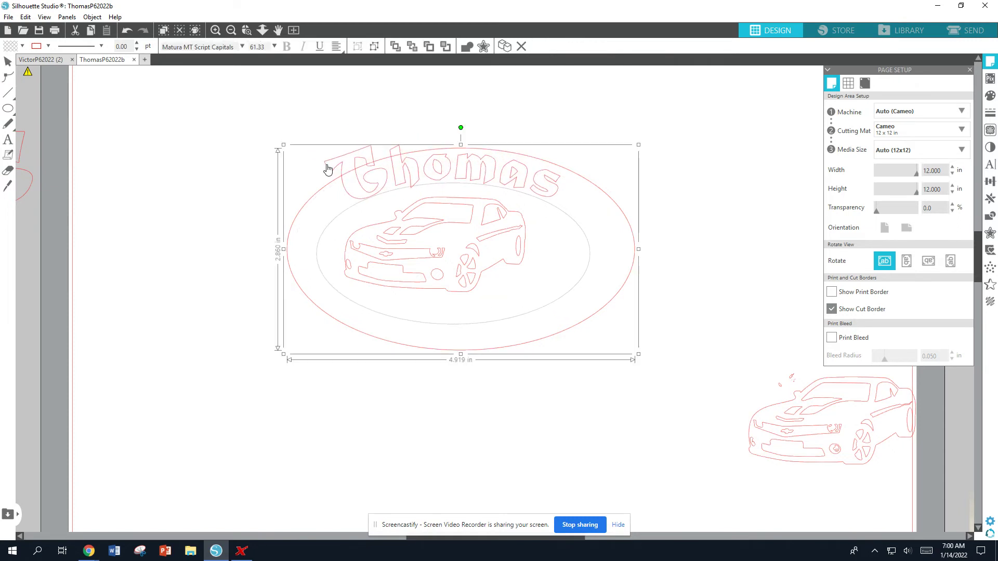
pyautogui.click(212, 235)
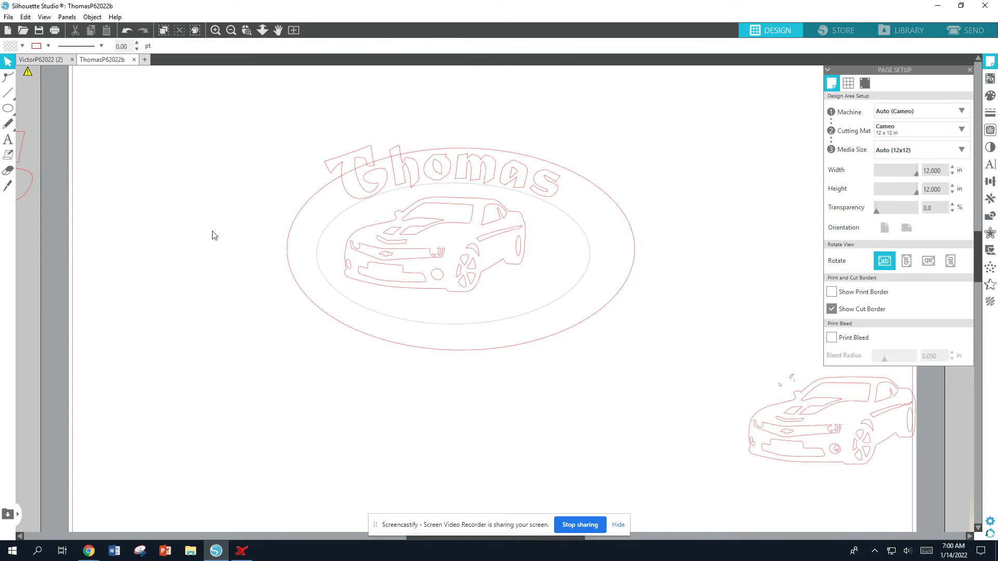
# Enlarge the outer ellipse to about 5.67 × 3.30 in so it encloses the name text, and nudge it right to centre it around the design
pyautogui.click(288, 226)
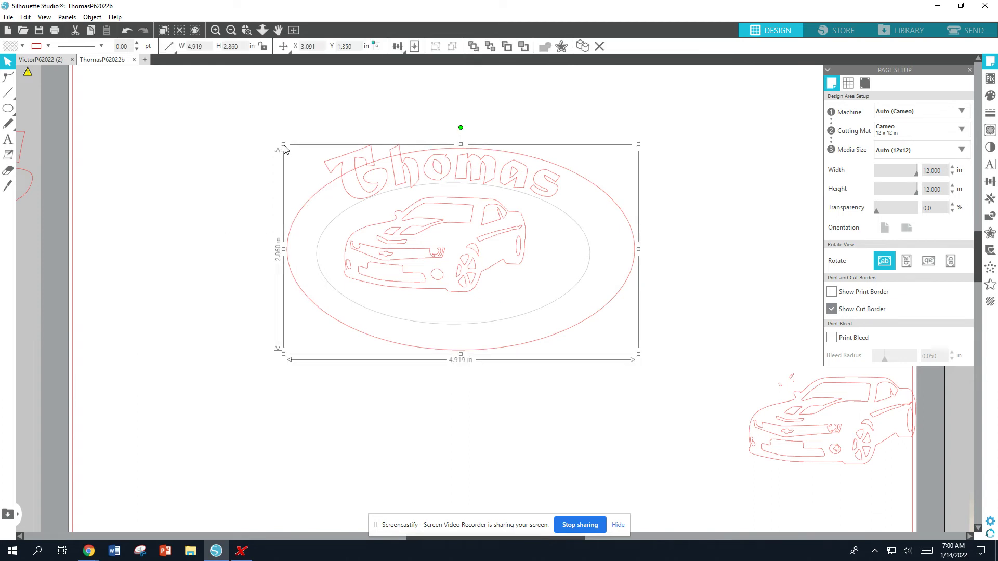
pyautogui.moveTo(284, 149); pyautogui.dragTo(231, 118)
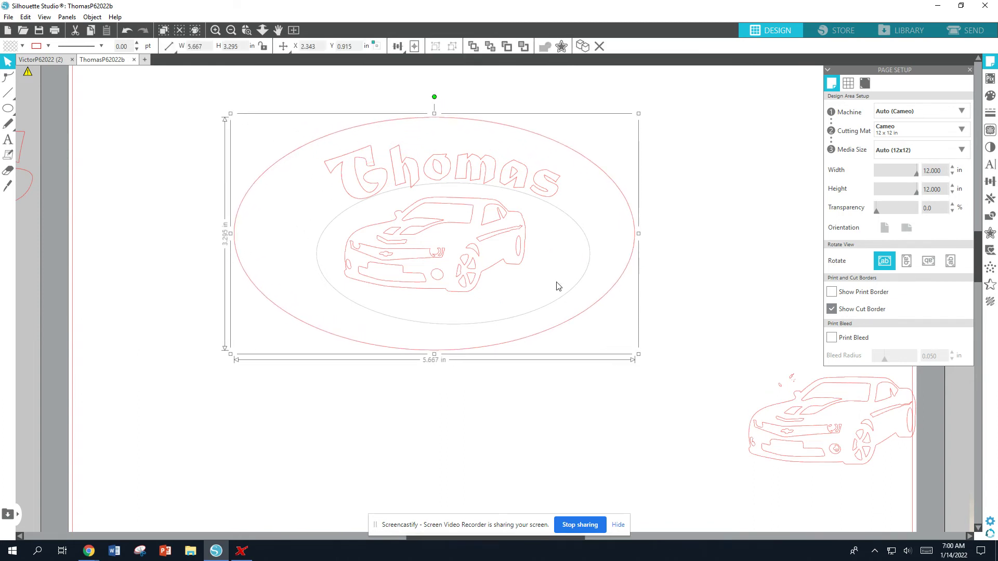
pyautogui.press('Right')
pyautogui.press('Right')
pyautogui.press('Right')
pyautogui.press('Right')
pyautogui.press('Right')
pyautogui.press('Right')
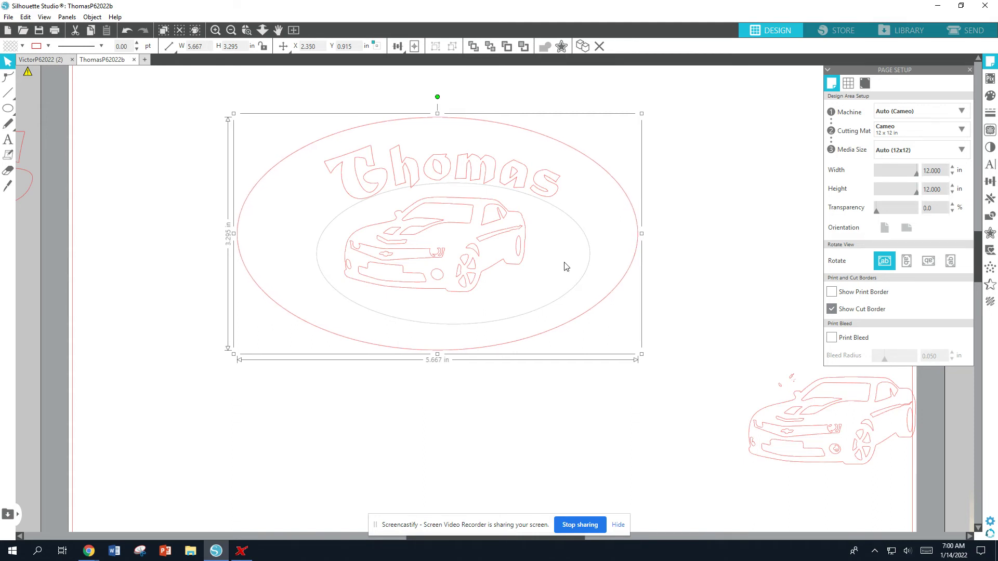
pyautogui.press('Right')
pyautogui.press('Right')
pyautogui.press('Right')
pyautogui.press('Right')
pyautogui.press('Right')
pyautogui.press('Right')
pyautogui.press('Right')
pyautogui.press('Right')
pyautogui.press('Right')
pyautogui.press('Right')
pyautogui.press('Right')
pyautogui.press('Right')
pyautogui.press('Right')
pyautogui.press('Right')
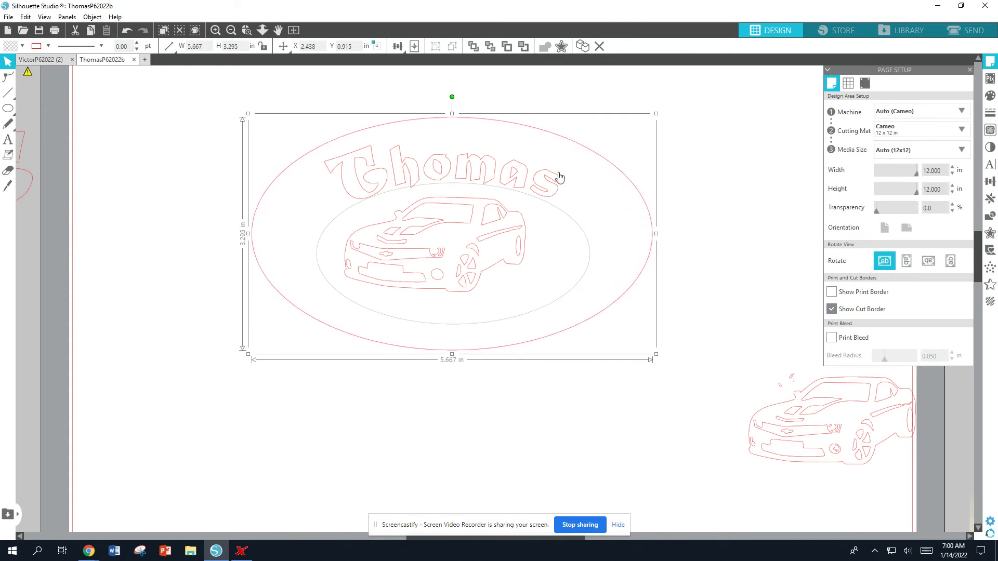
# Nudge the outer ellipse slightly left and resize it to about 5.46 × 3.52 in around the name and car
pyautogui.press('Left')
pyautogui.press('Left')
pyautogui.press('Left')
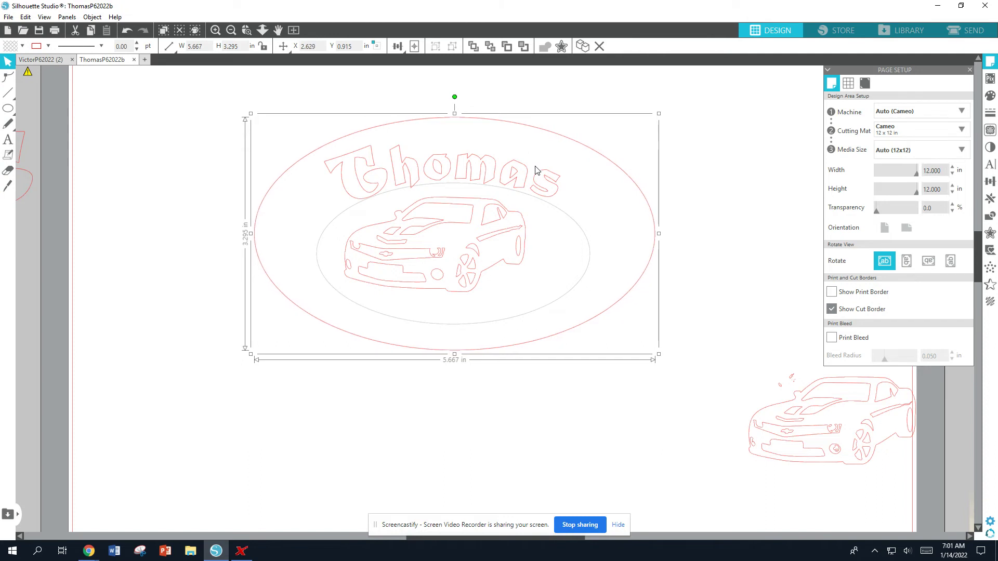
pyautogui.press('Left')
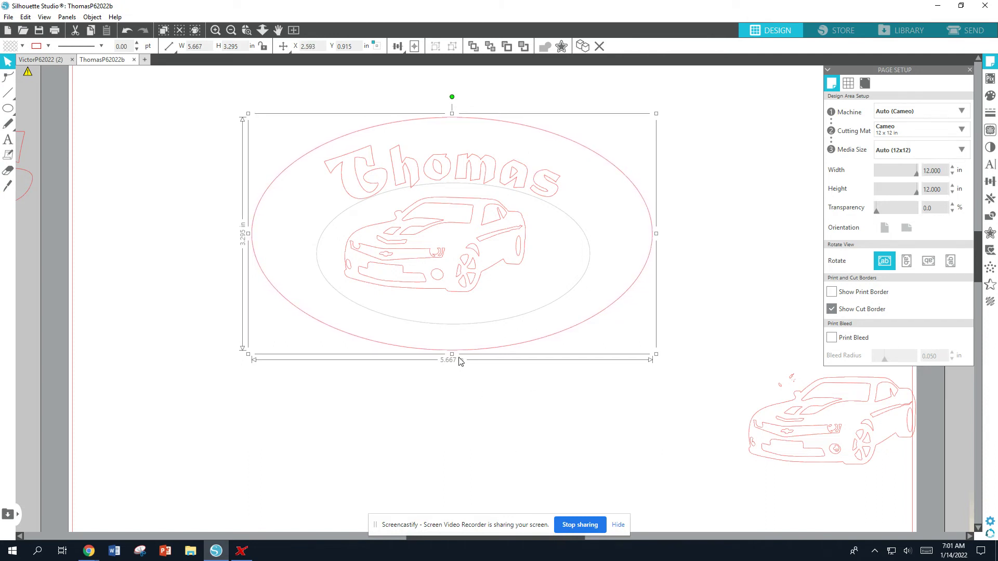
pyautogui.moveTo(452, 356); pyautogui.dragTo(455, 371)
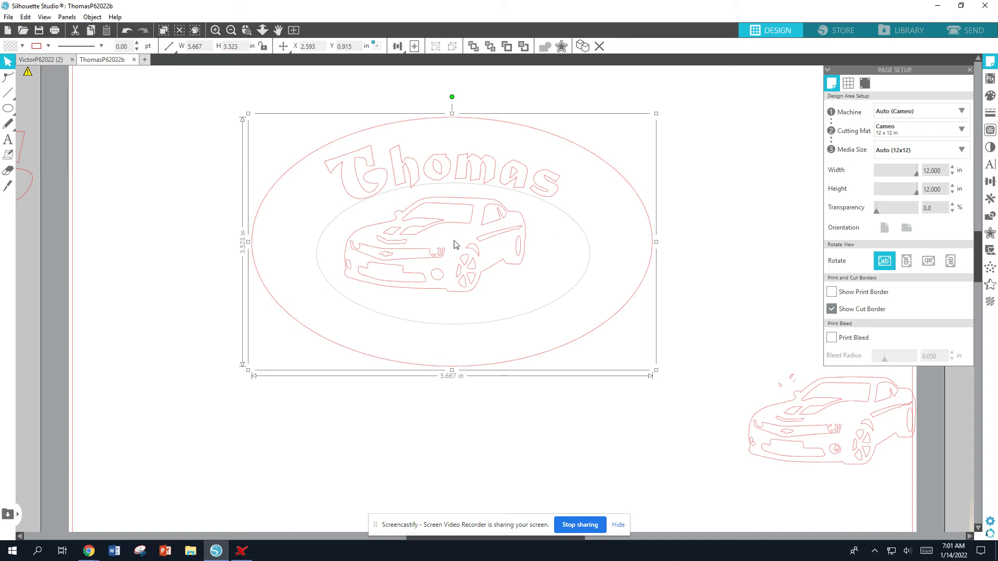
pyautogui.moveTo(657, 242); pyautogui.dragTo(641, 242)
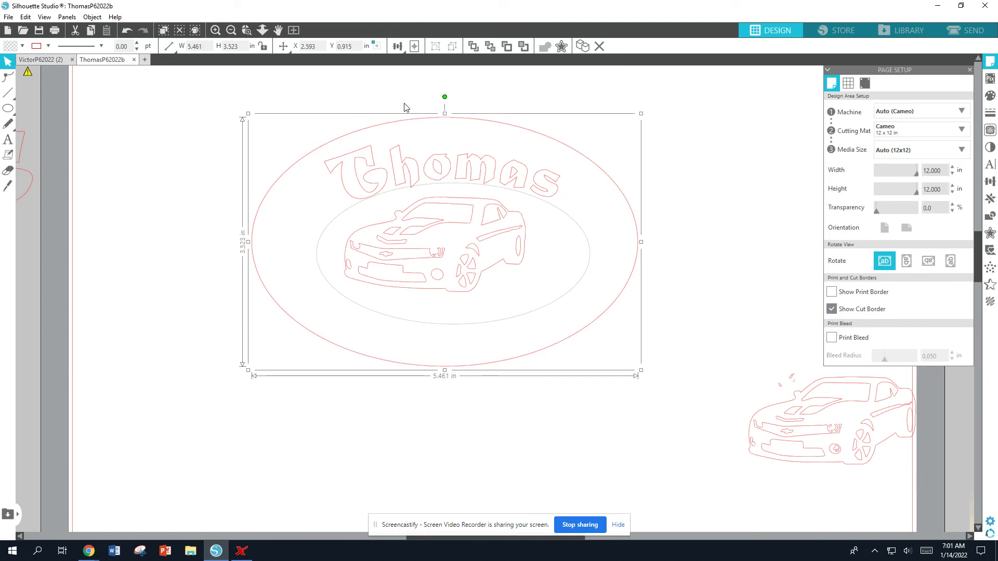
pyautogui.click(385, 427)
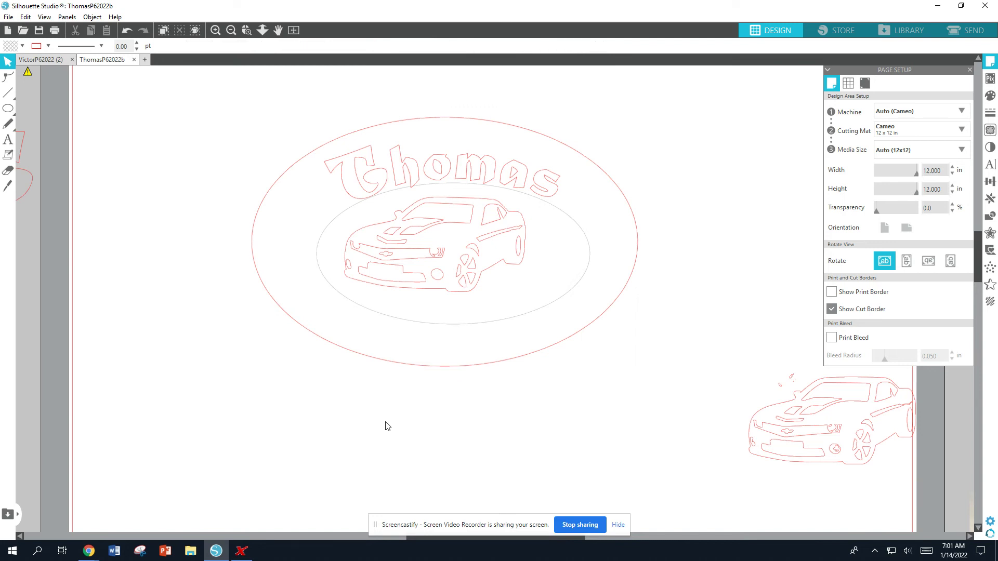
# Offset the outer ellipse outward by 0.160 in to form a double border around the design
pyautogui.click(988, 235)
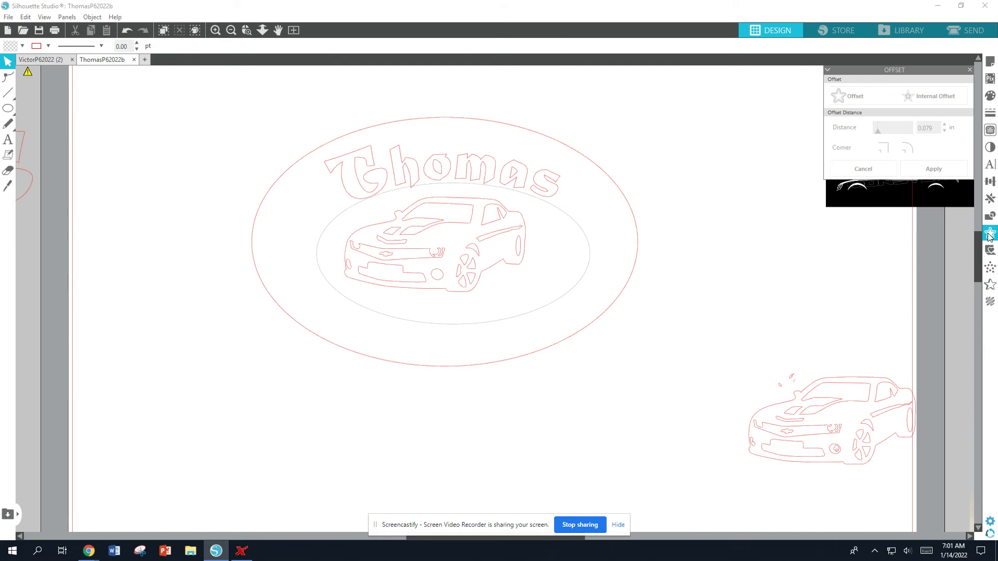
pyautogui.click(631, 209)
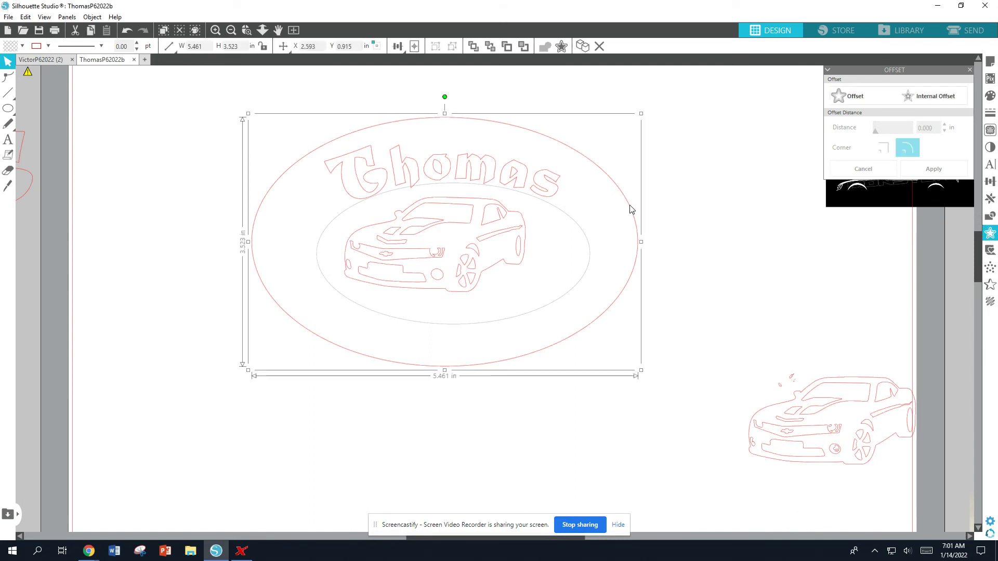
pyautogui.click(852, 97)
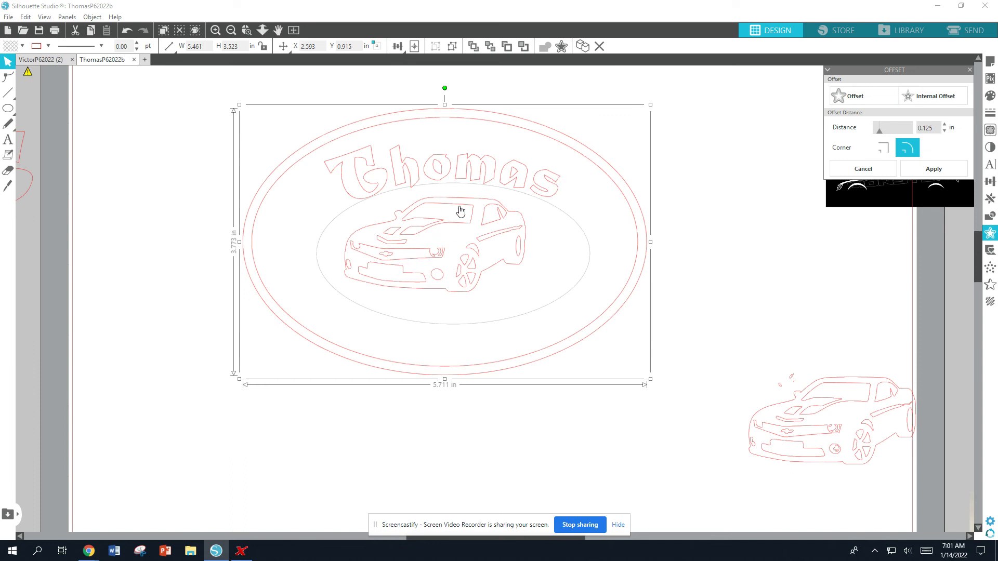
pyautogui.click(945, 125)
pyautogui.click(944, 126)
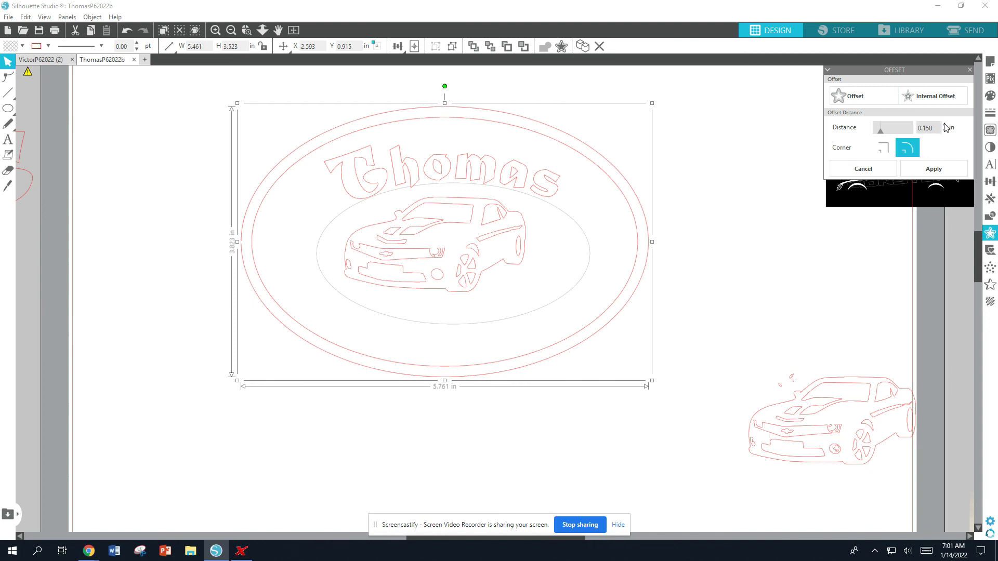
pyautogui.click(944, 125)
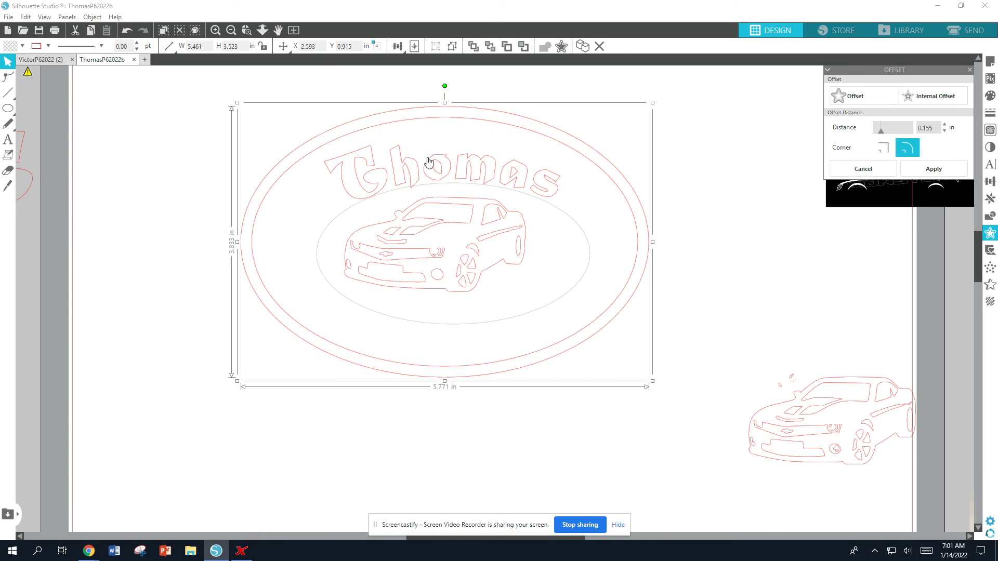
pyautogui.click(944, 125)
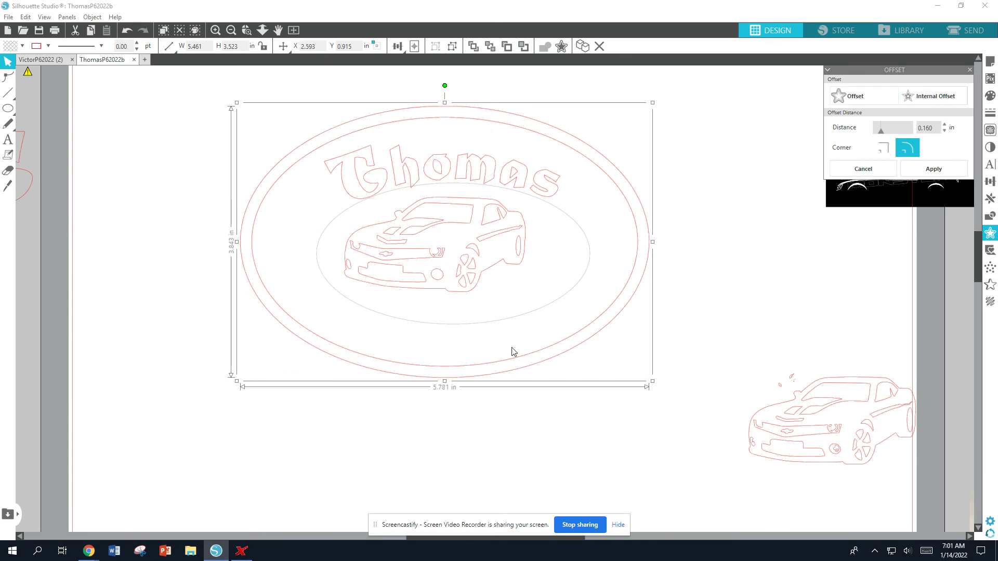
pyautogui.click(929, 176)
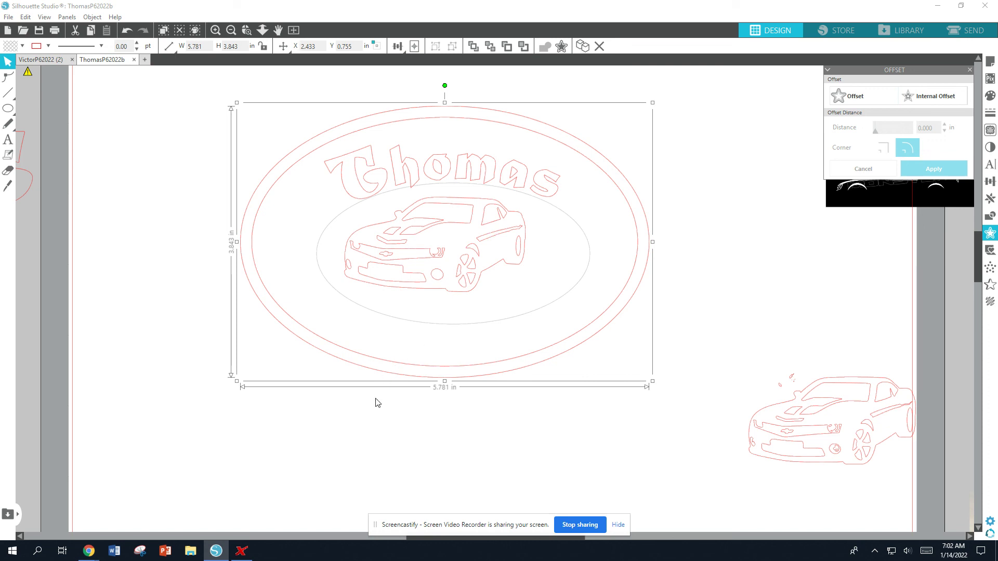
pyautogui.click(578, 448)
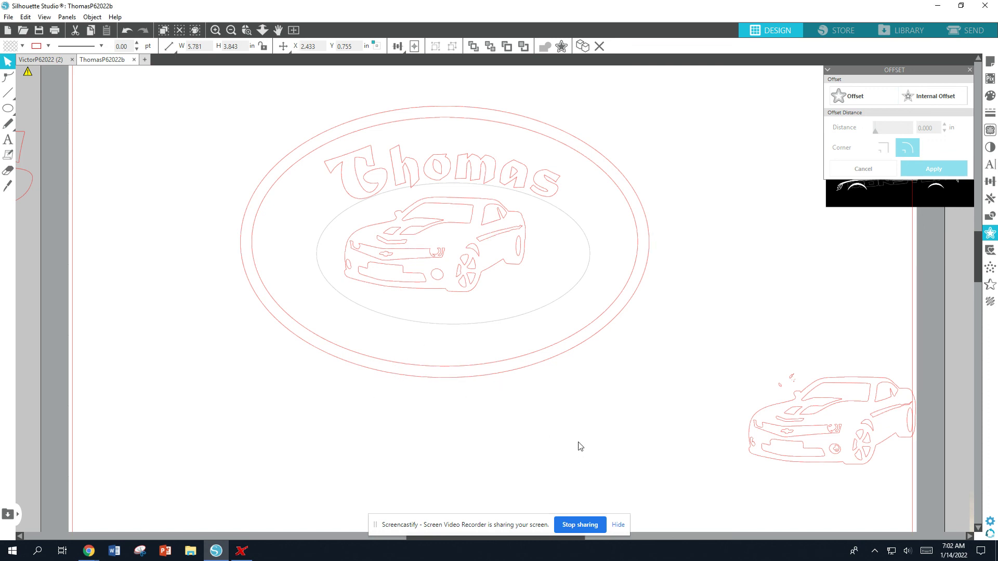